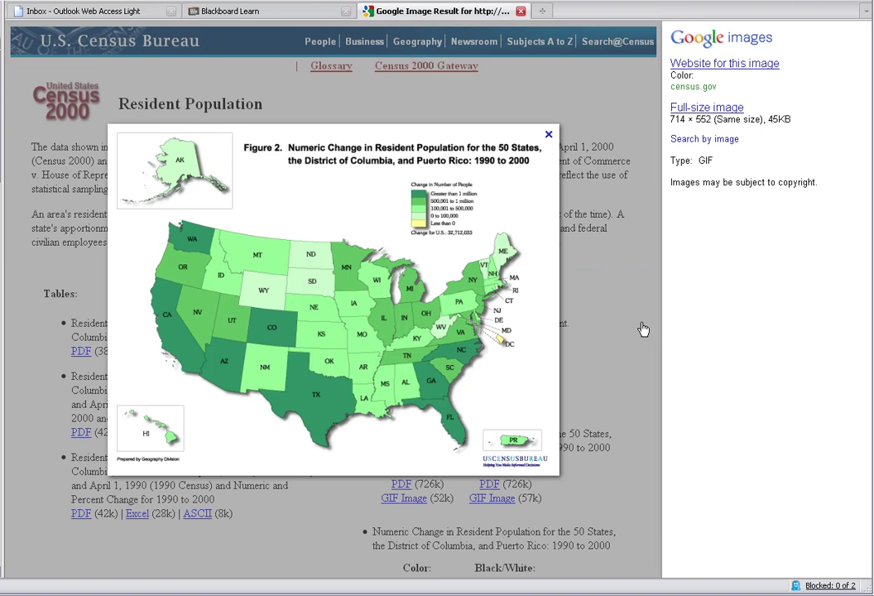
Step: Save the Google Images census map to the Desktop as 'Population', letting the busy script continue
right_click(392, 321)
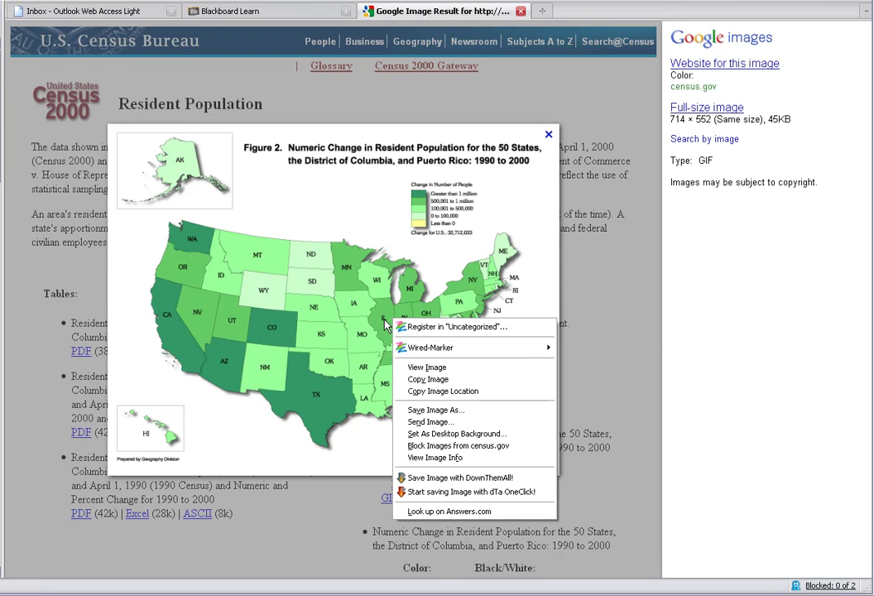
click(432, 410)
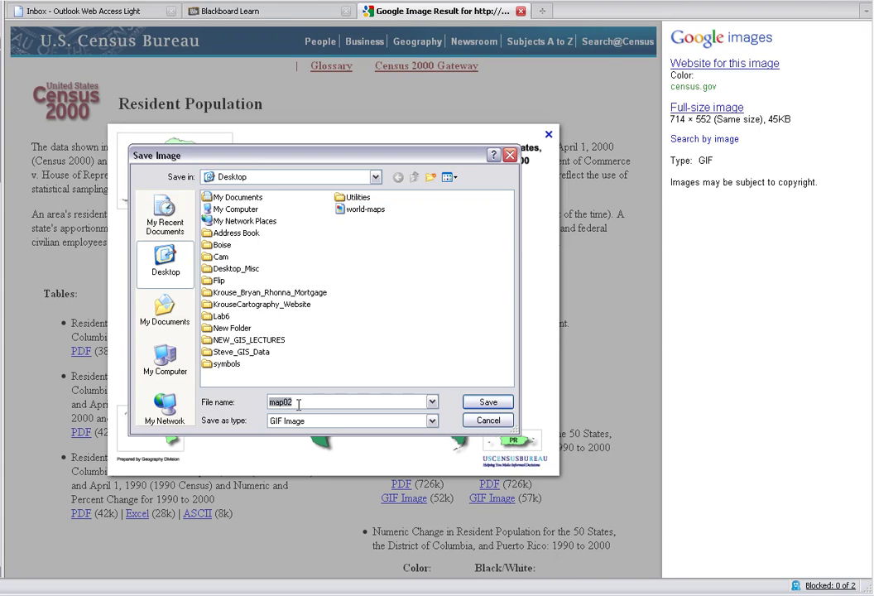
text(Population)
click(488, 401)
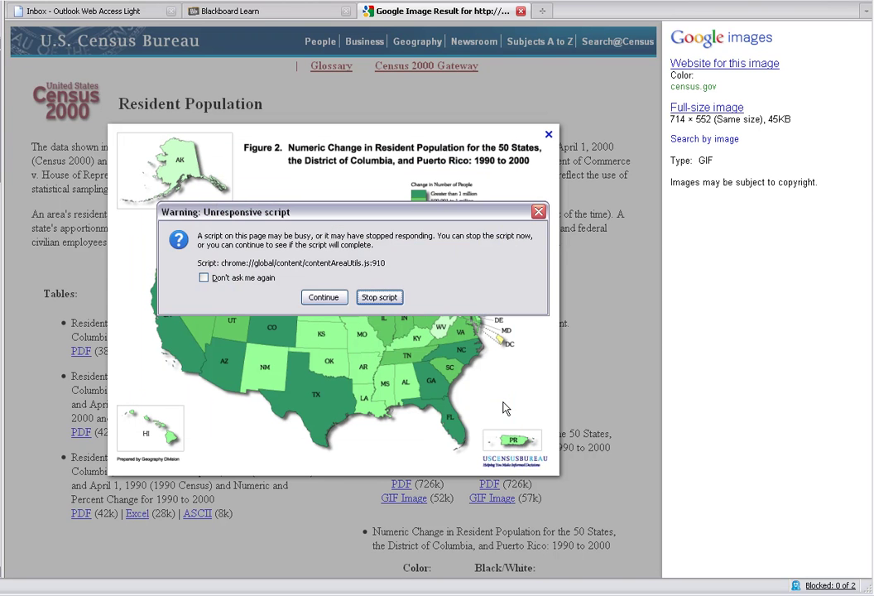
click(322, 298)
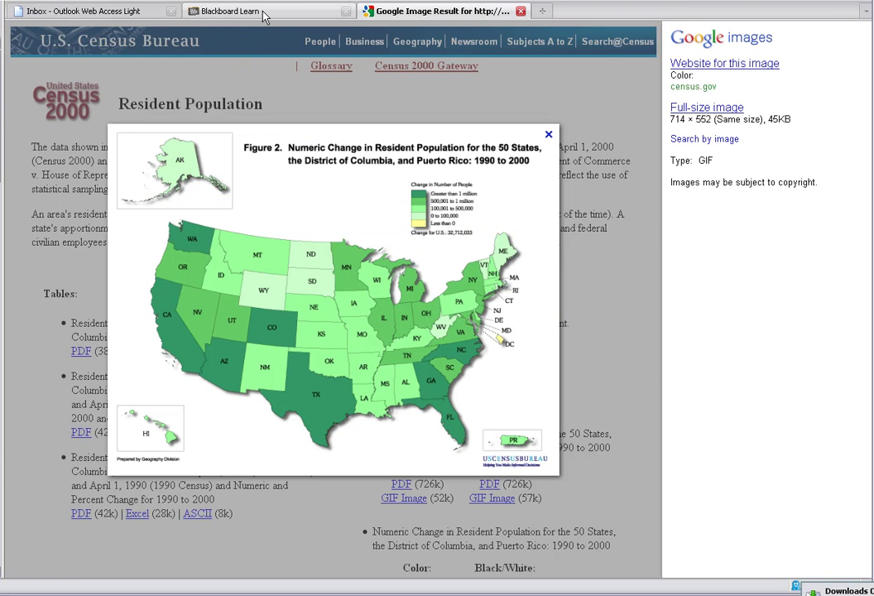
Step: In the Cultural Geography course, go to Semester Journals > Semester Journal and start a new entry
click(248, 11)
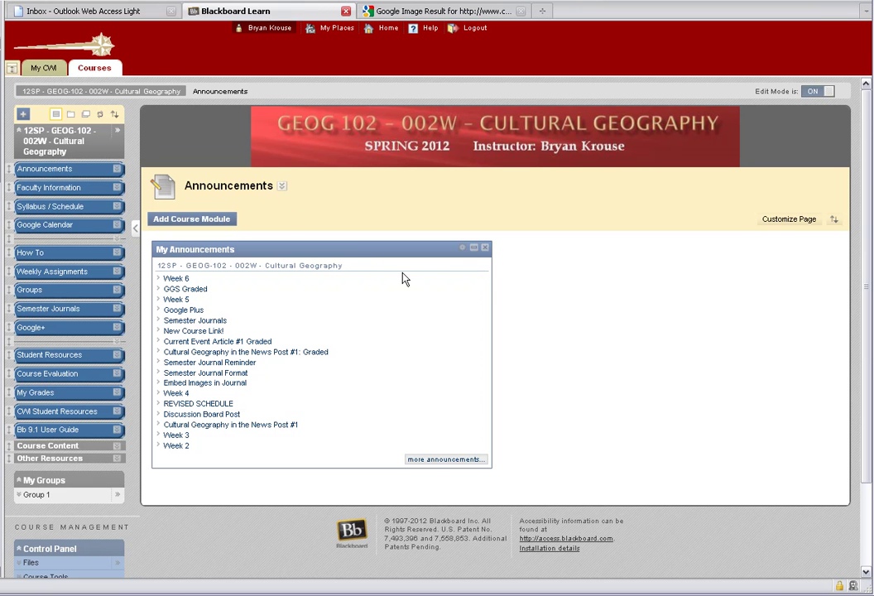
click(62, 312)
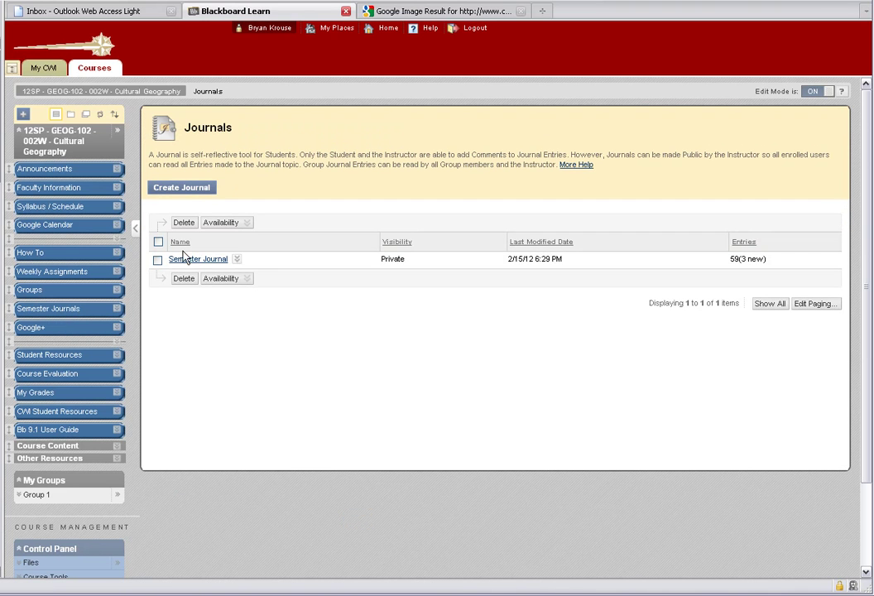
click(189, 261)
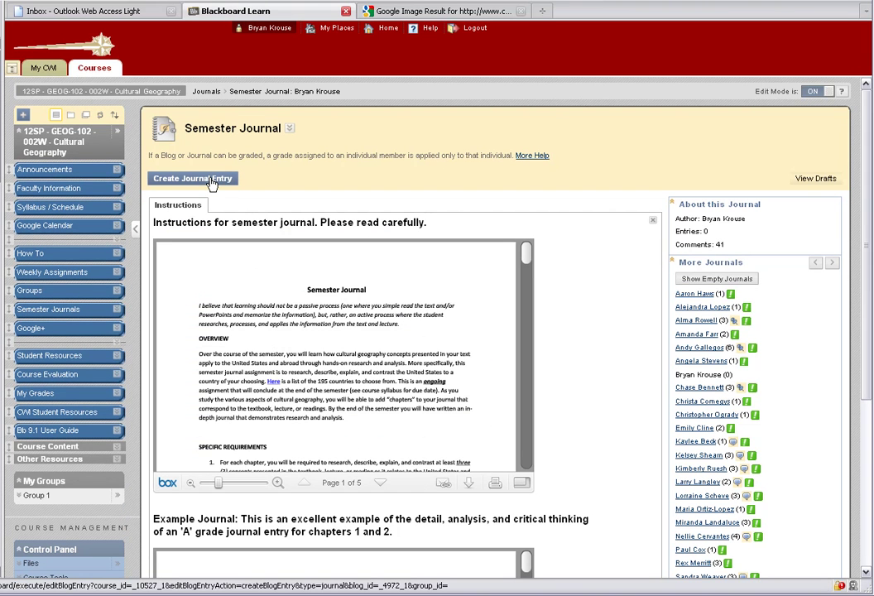
click(211, 179)
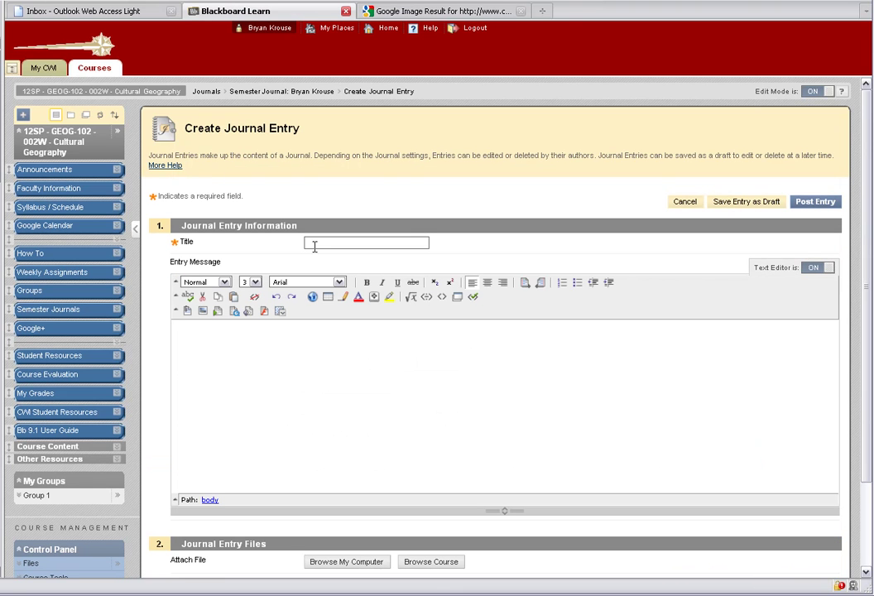
Step: Title the entry 'Population' and bring up the Insert Image window, centred on screen
click(314, 243)
text(Population)
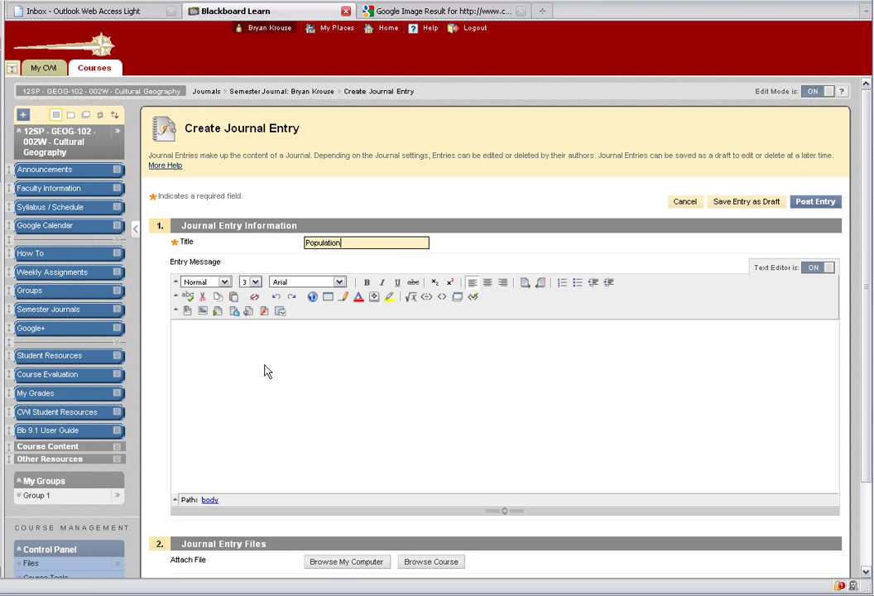
click(203, 313)
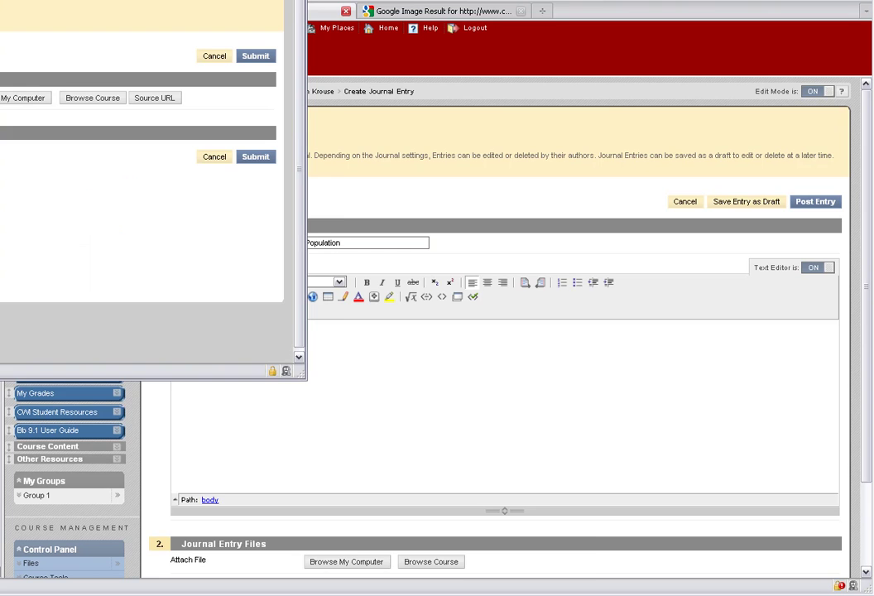
drag(168, 0, 421, 84)
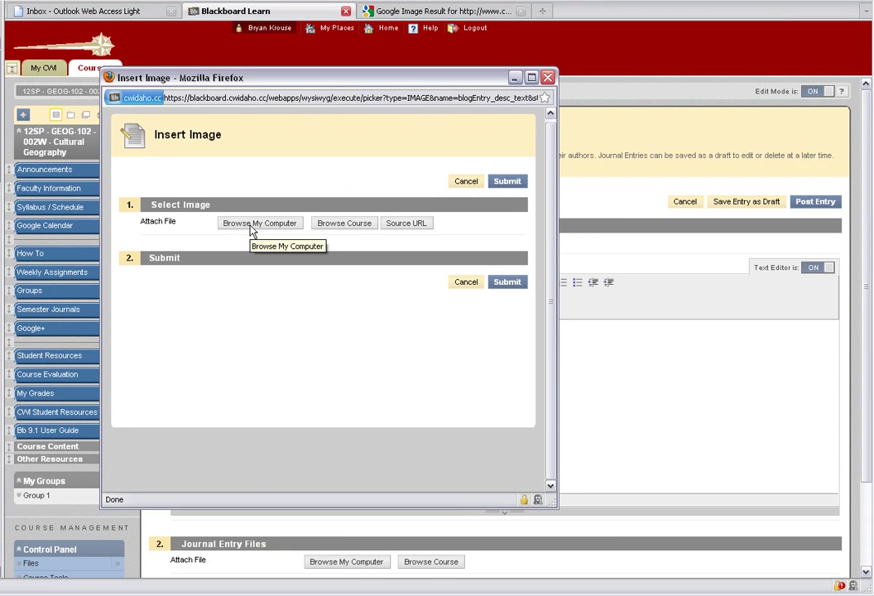
Step: Attach the saved Population.gif file from the computer in the Insert Image window
click(252, 225)
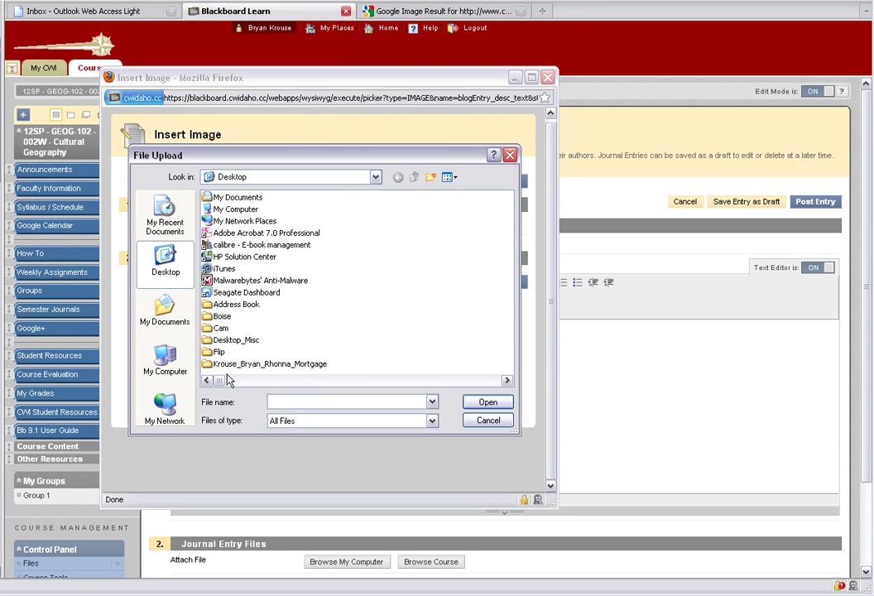
drag(218, 383, 439, 400)
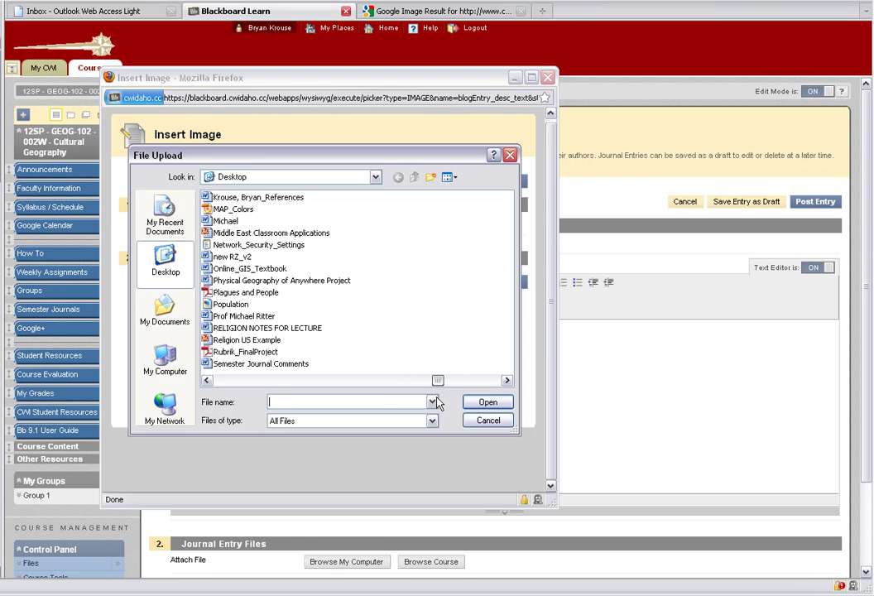
click(240, 305)
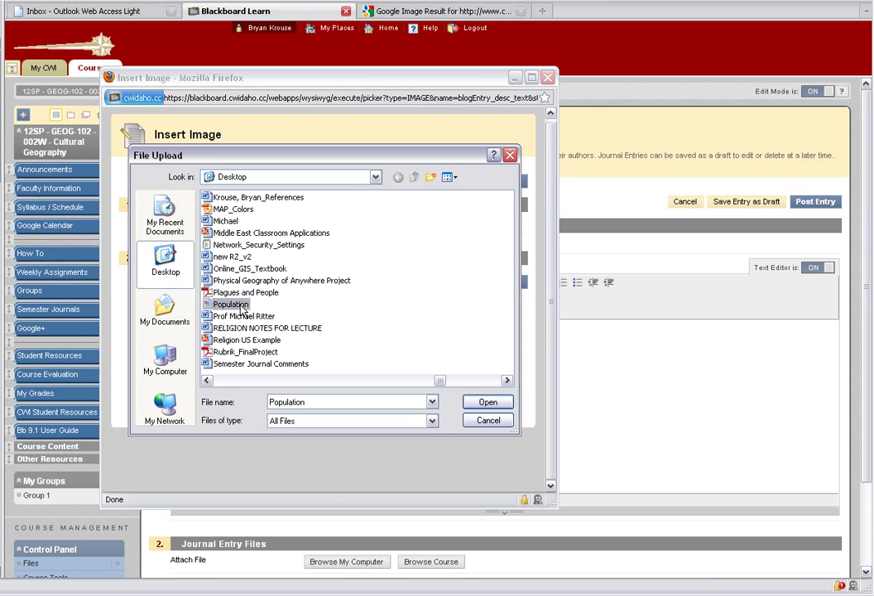
click(505, 407)
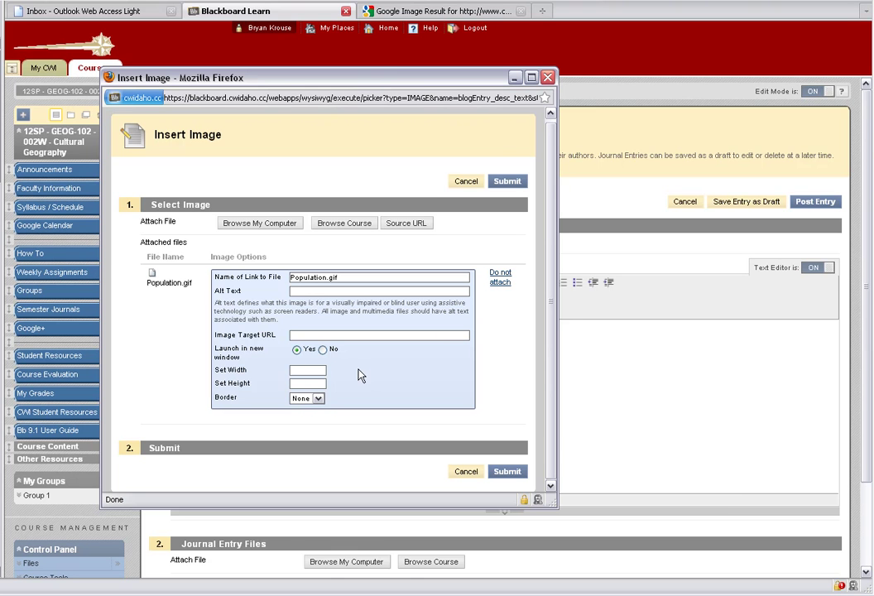
Step: Set the image width to 300 and submit the Population.gif image settings
click(301, 371)
text(300)
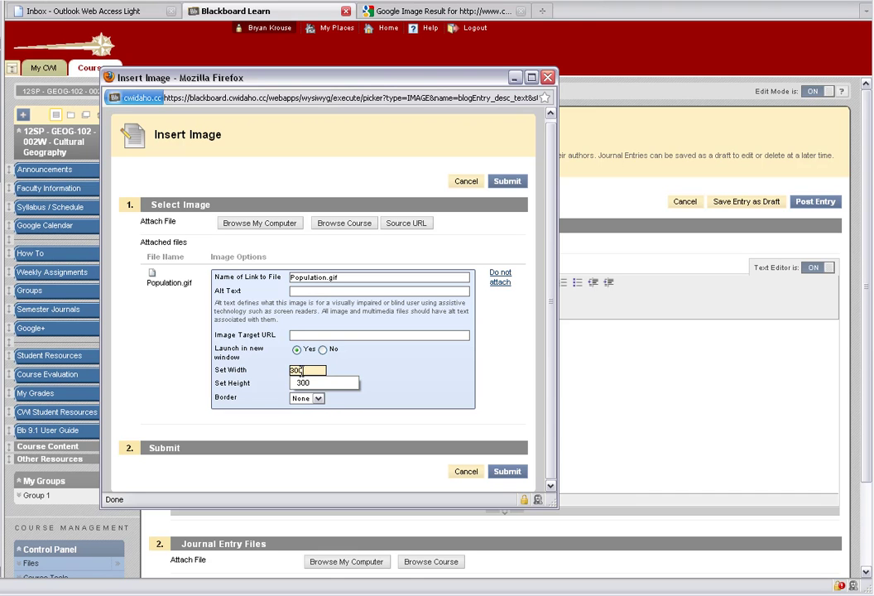
click(302, 382)
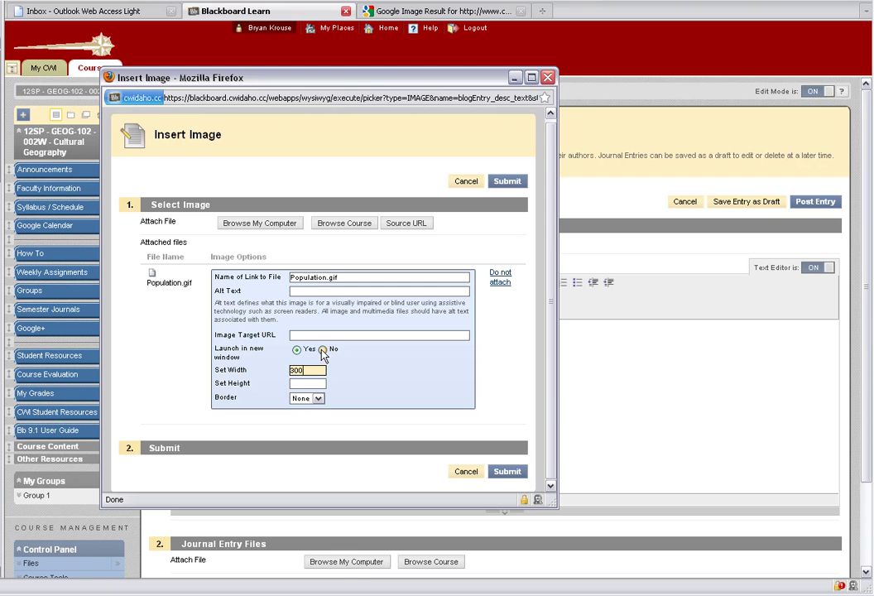
click(507, 471)
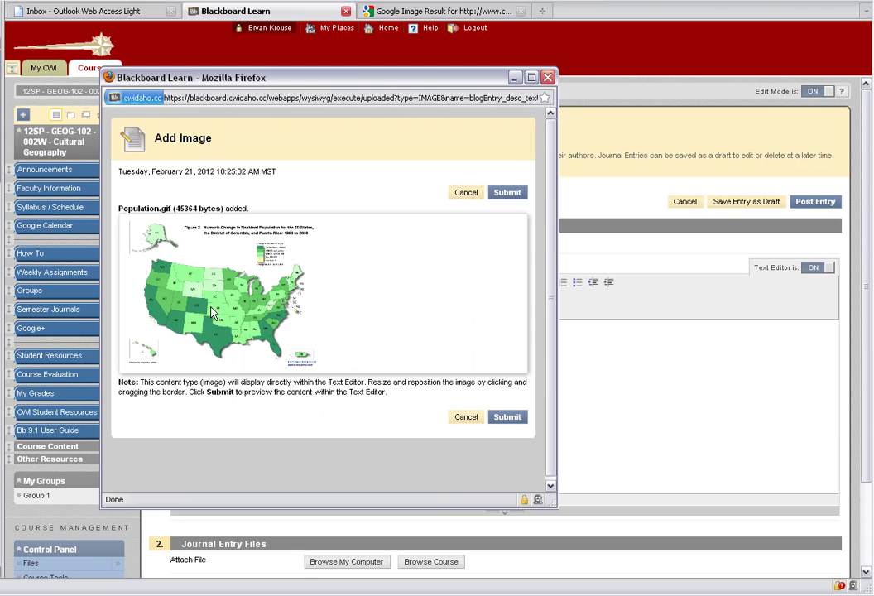
Step: Insert the uploaded census map into the message and post the Population entry
click(508, 417)
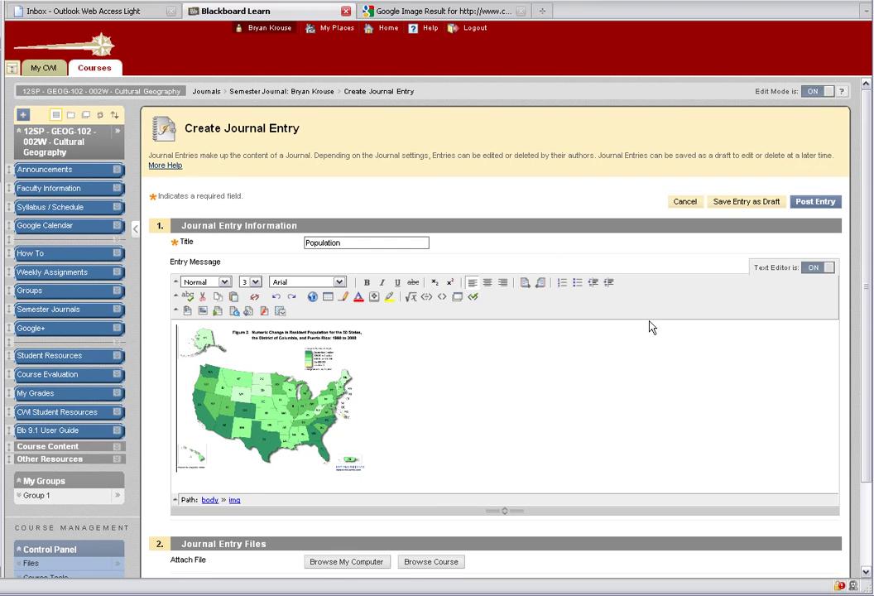
click(815, 202)
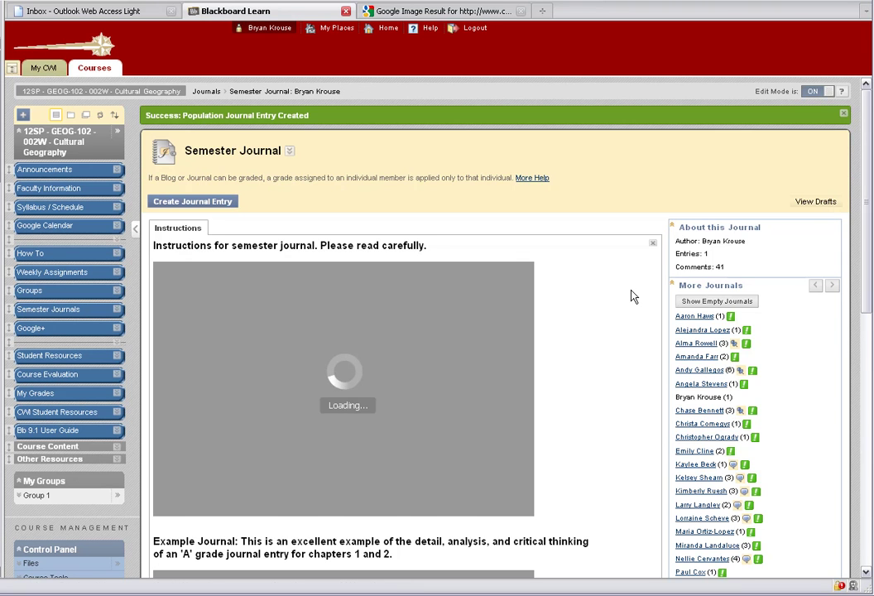
scroll(631, 296, down, 2)
scroll(632, 296, down, 5)
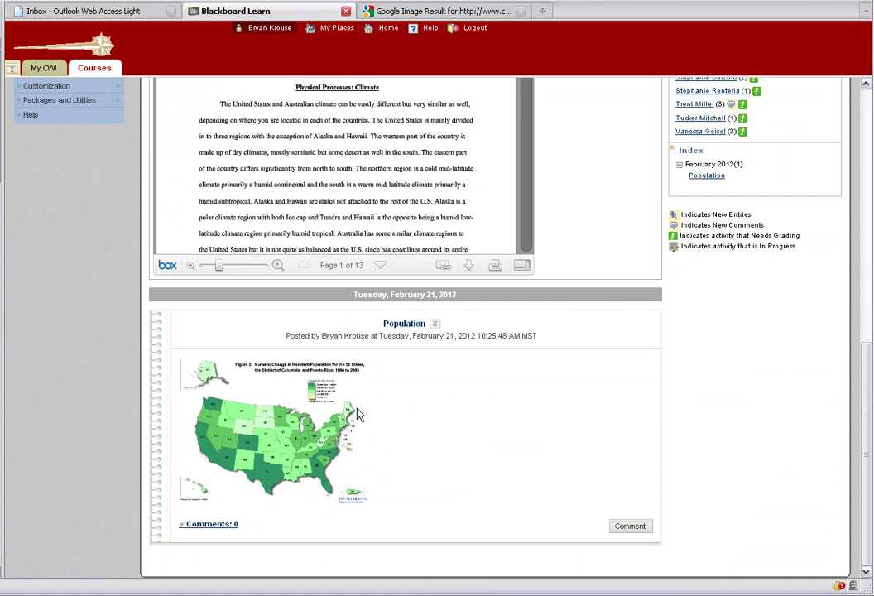
Step: Edit the Population entry, drag the map's corner handle to enlarge it, and repost
click(435, 325)
click(447, 348)
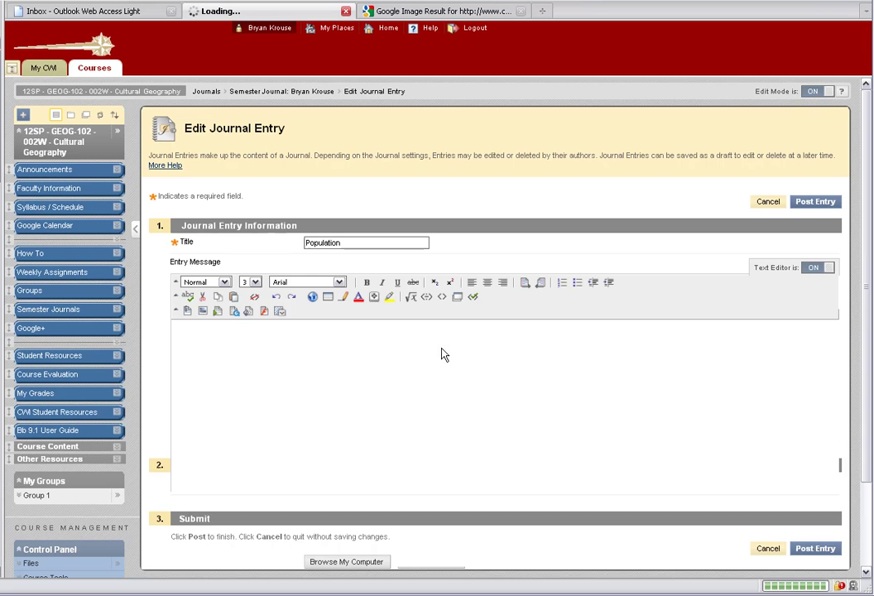
click(194, 348)
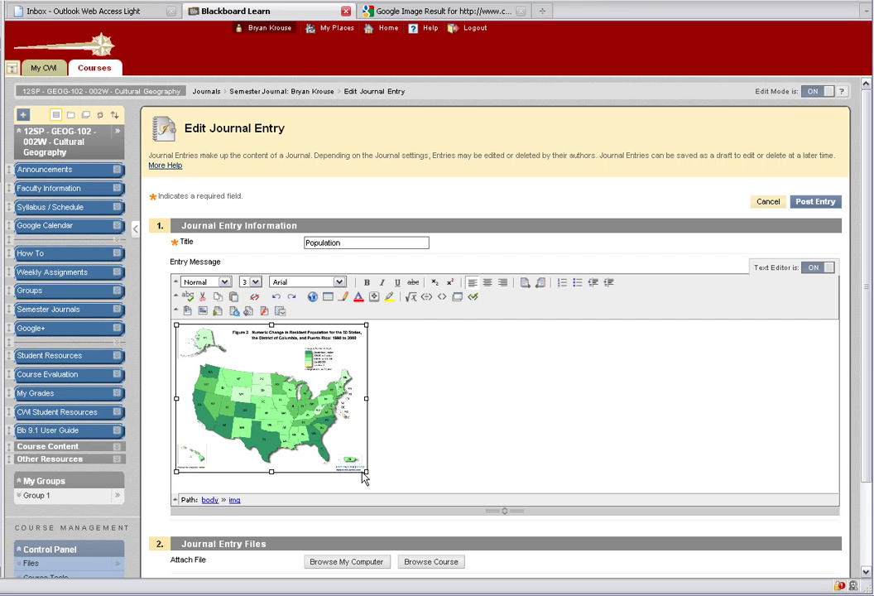
drag(365, 472, 441, 441)
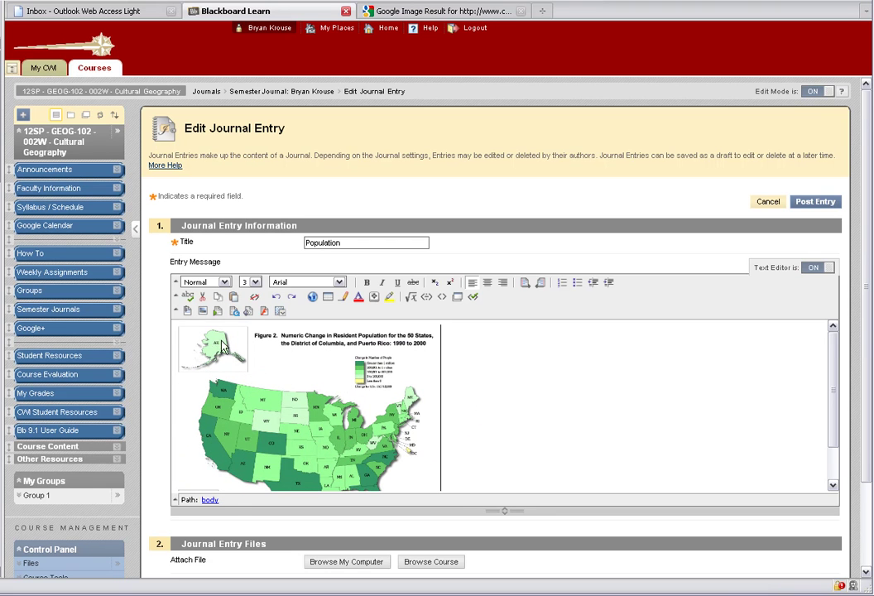
click(174, 343)
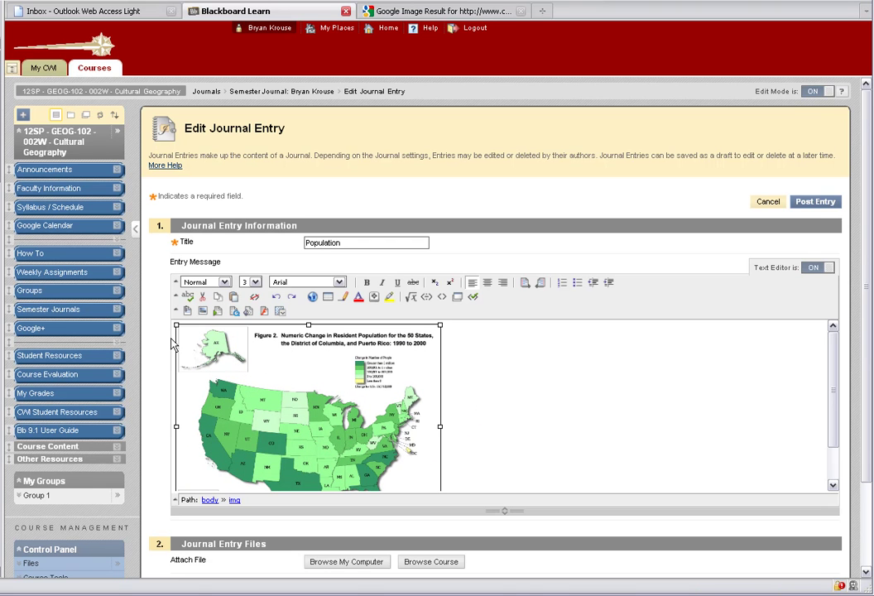
click(815, 204)
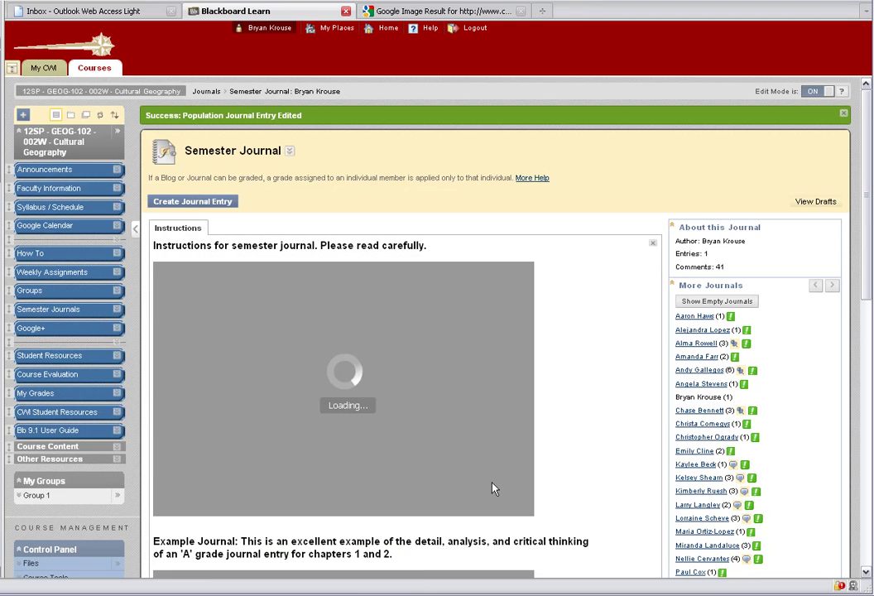
Step: Edit the Population entry, delete the map image, and repost the entry
scroll(491, 487, down, 15)
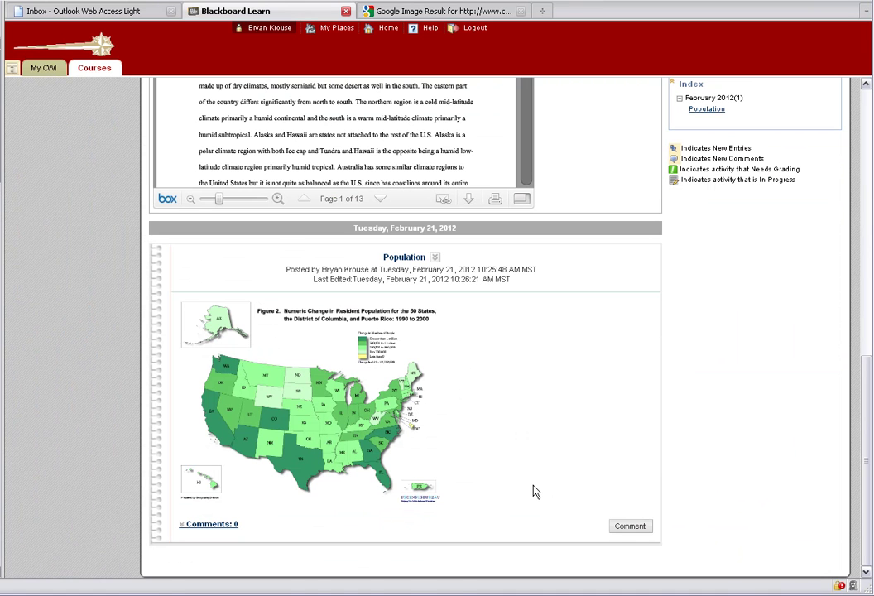
click(435, 257)
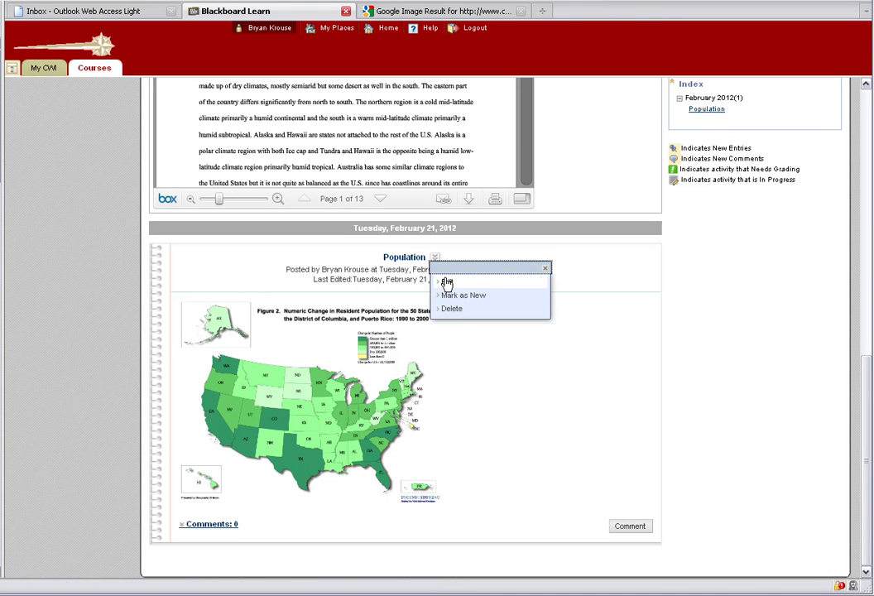
click(446, 283)
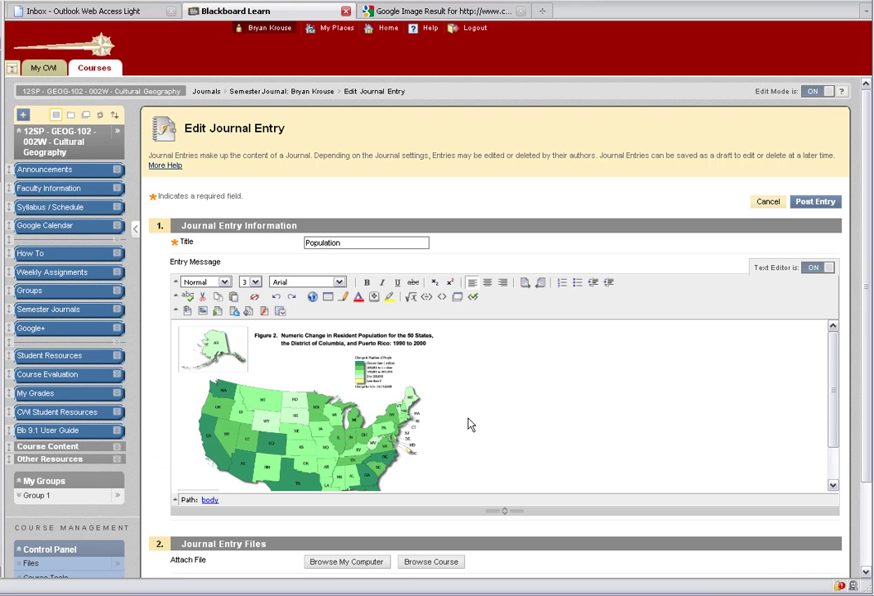
click(385, 407)
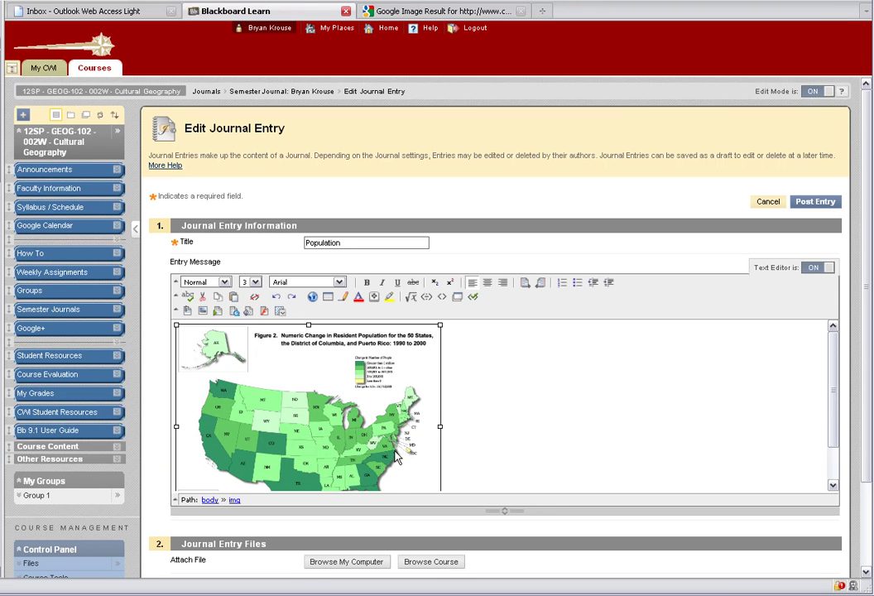
key(Delete)
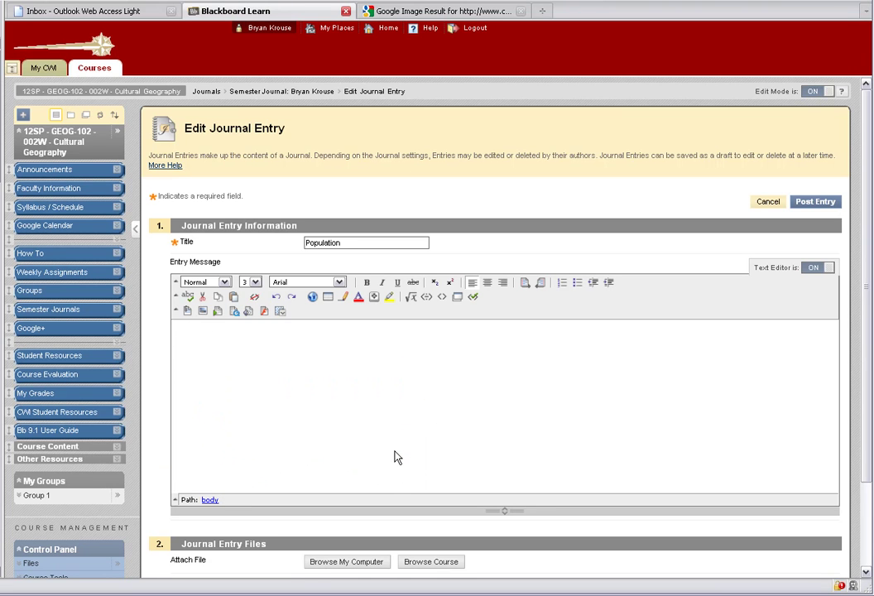
click(816, 203)
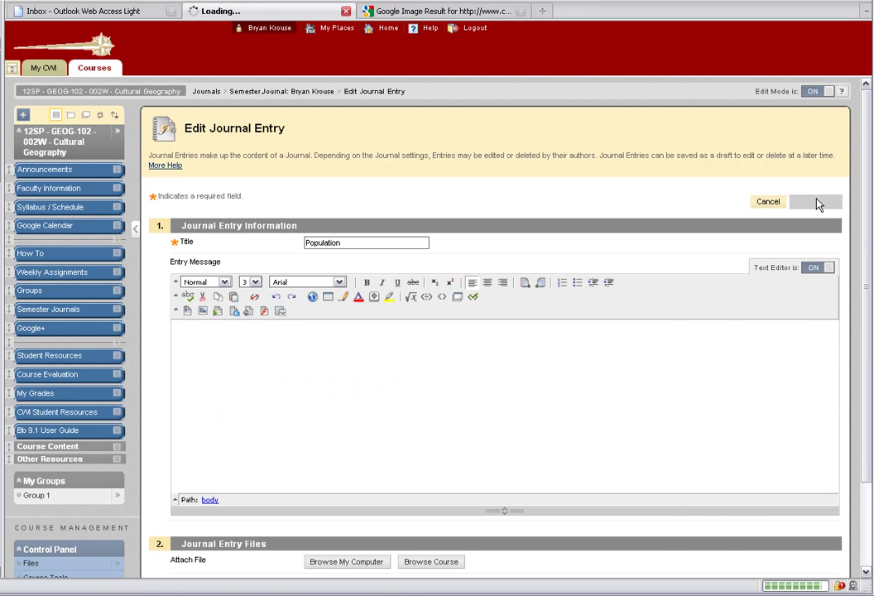
scroll(620, 456, down, 7)
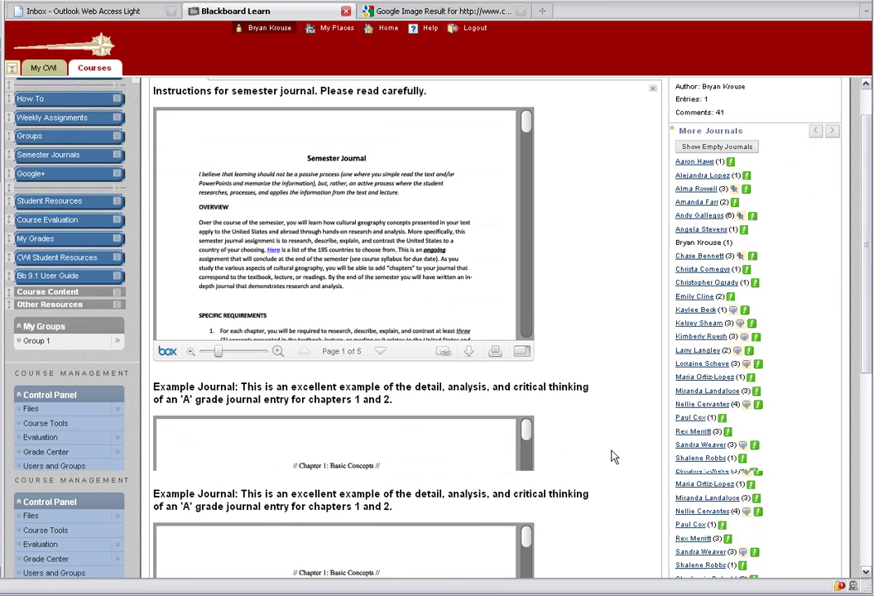
scroll(612, 456, down, 1)
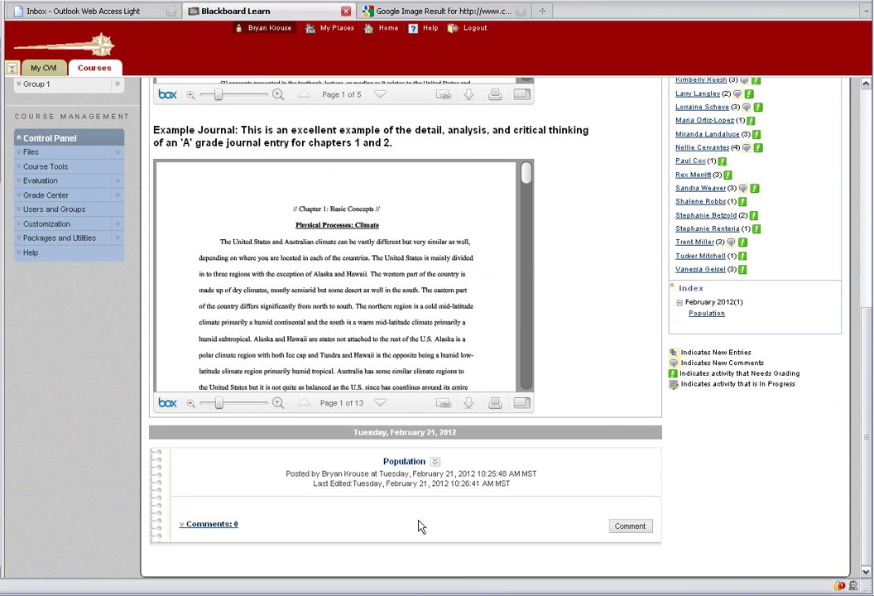